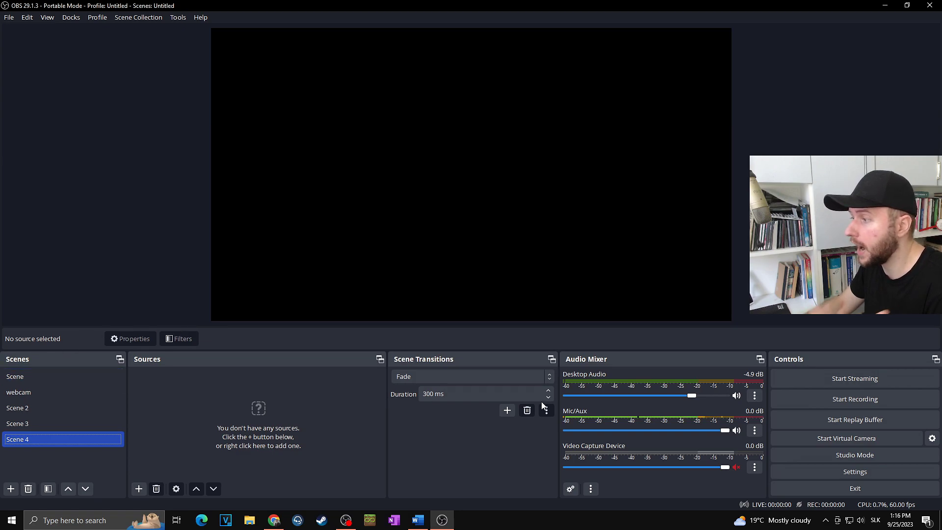
# Confirm the Scene 4 name and show the Docks menu.
pyautogui.press('Return')
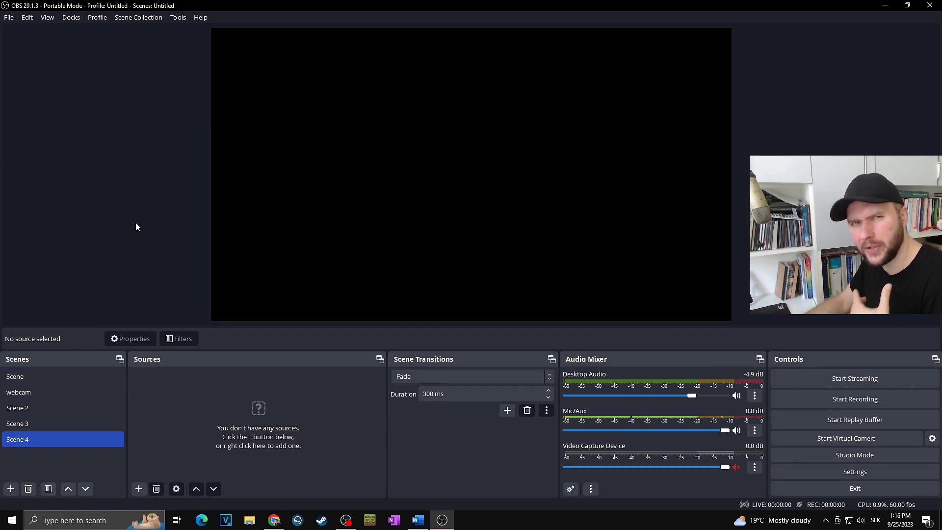
pyautogui.click(68, 20)
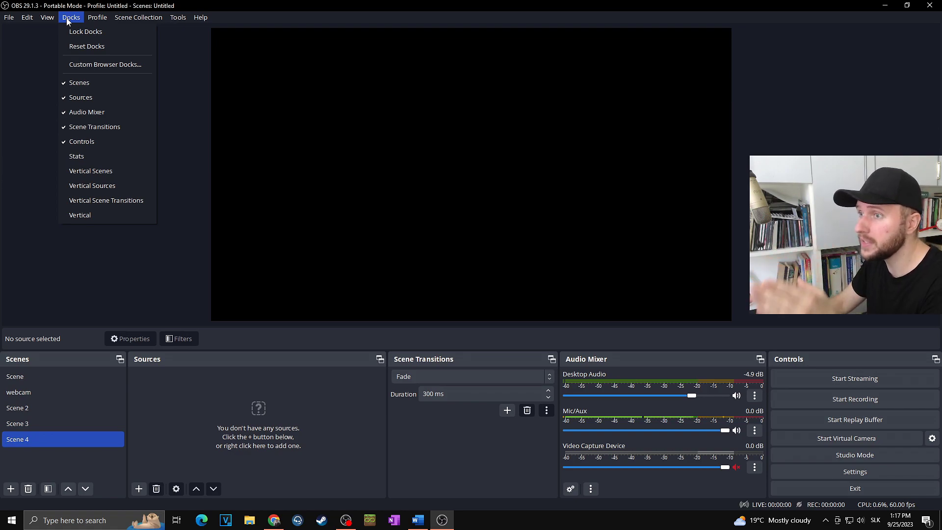
# Add a custom browser dock named 'twitch chat', leaving its URL blank.
pyautogui.click(89, 64)
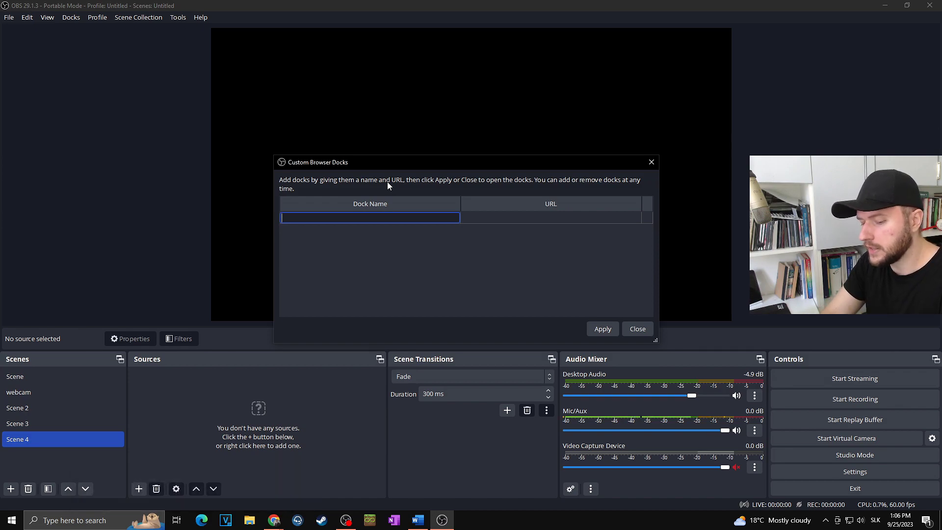
pyautogui.write('twitch chat')
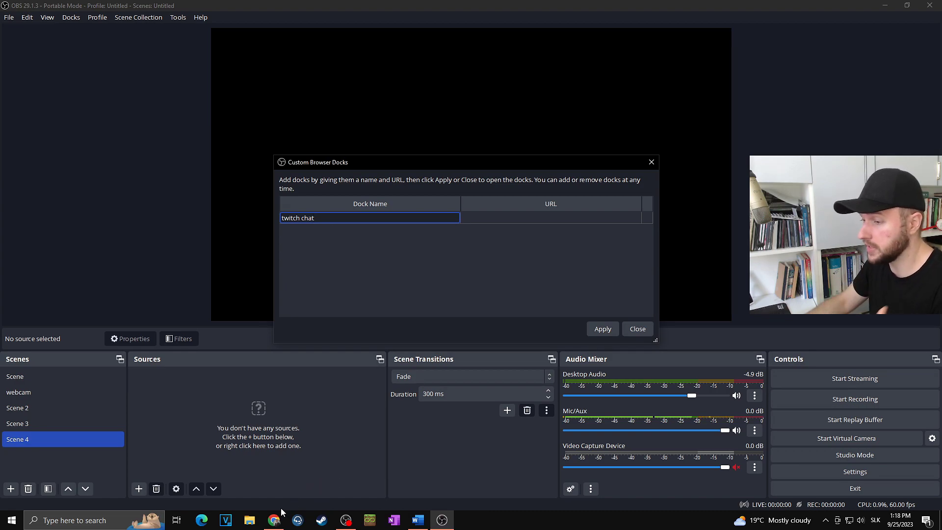
# Pop out My Chat from the Twitch dashboard and copy the pop-out chat's URL.
pyautogui.click(274, 519)
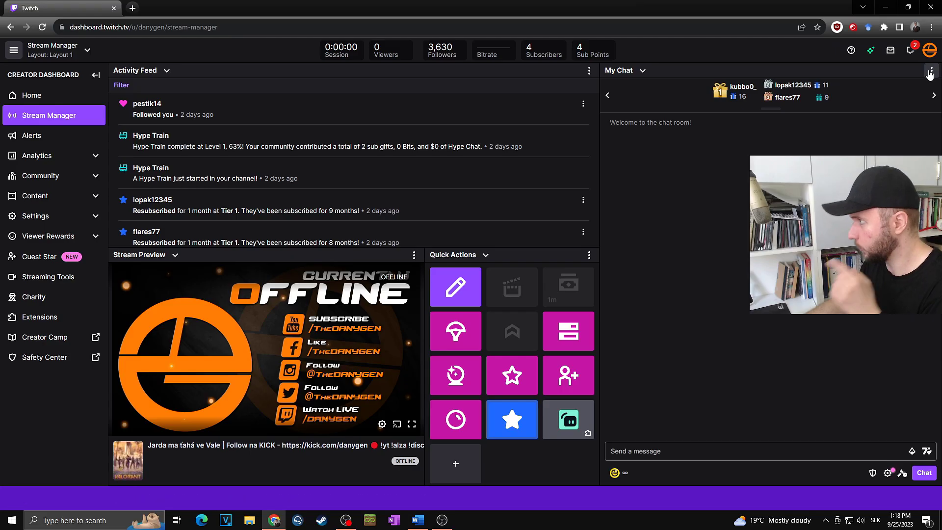
pyautogui.click(931, 72)
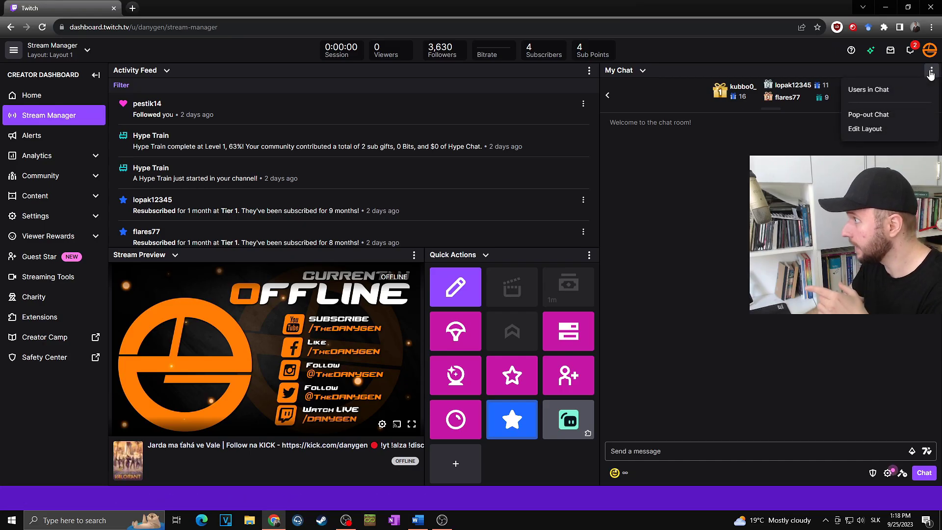
pyautogui.click(883, 116)
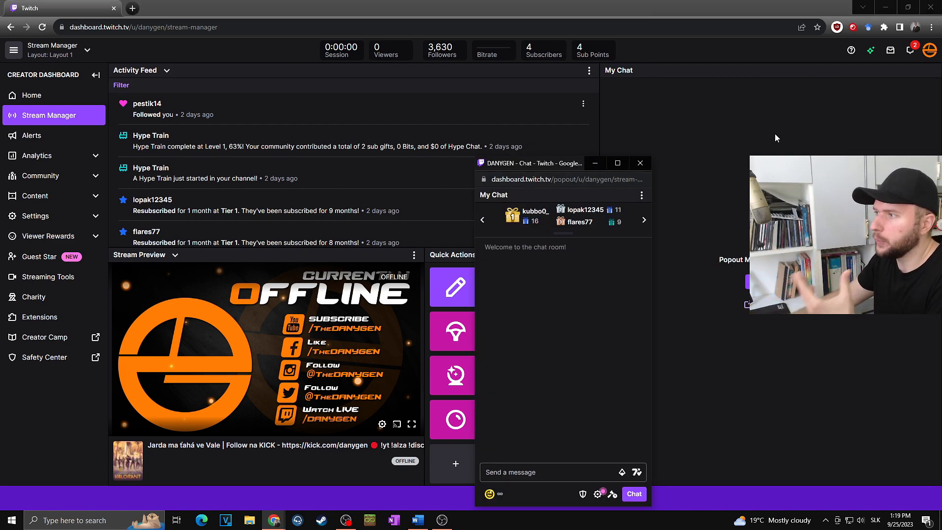
pyautogui.moveTo(537, 167); pyautogui.dragTo(506, 120)
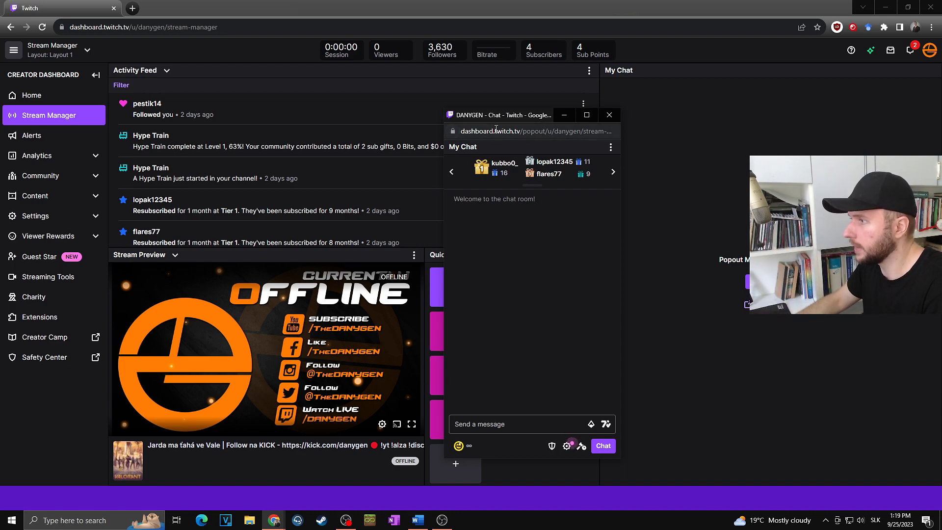
pyautogui.click(496, 131)
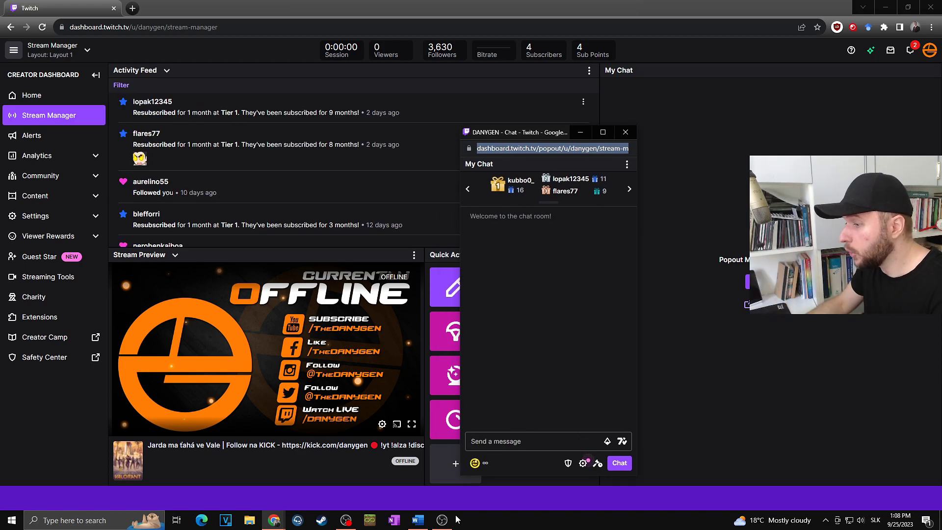
pyautogui.click(451, 519)
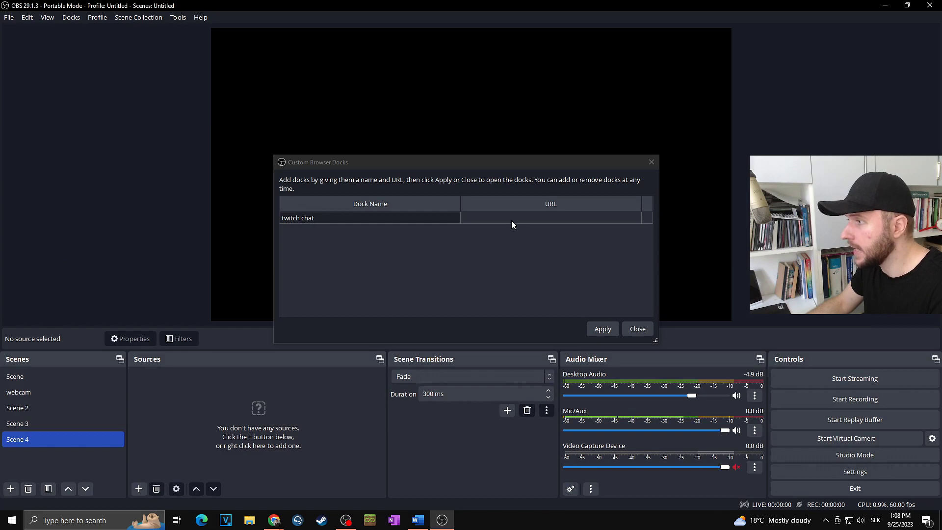
# Paste the chat URL into the twitch chat dock, apply it, and dock the panel on the right.
pyautogui.doubleClick(520, 217)
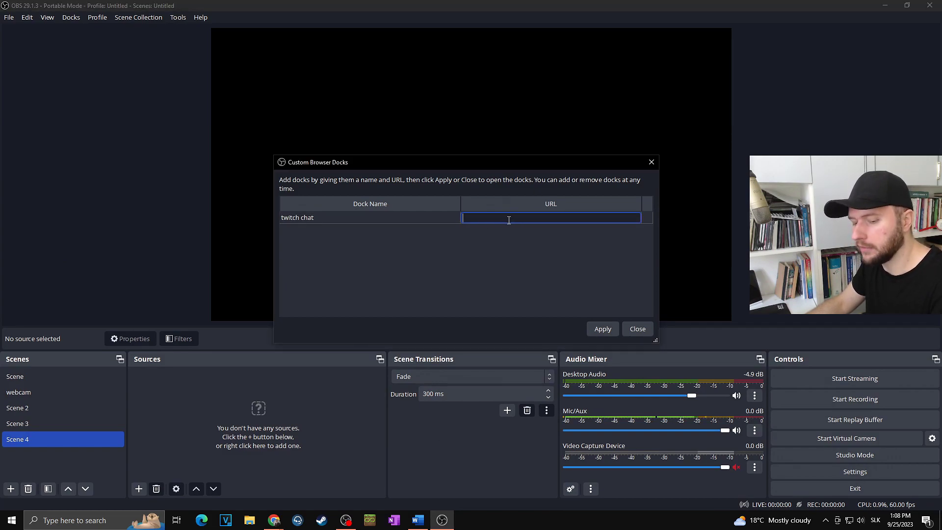
pyautogui.hotkey('ctrl', 'v')
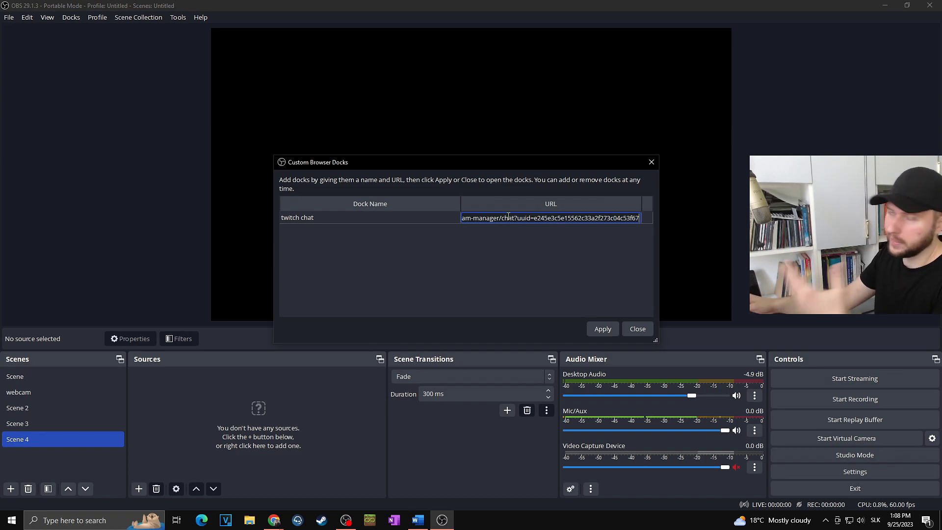
pyautogui.click(603, 330)
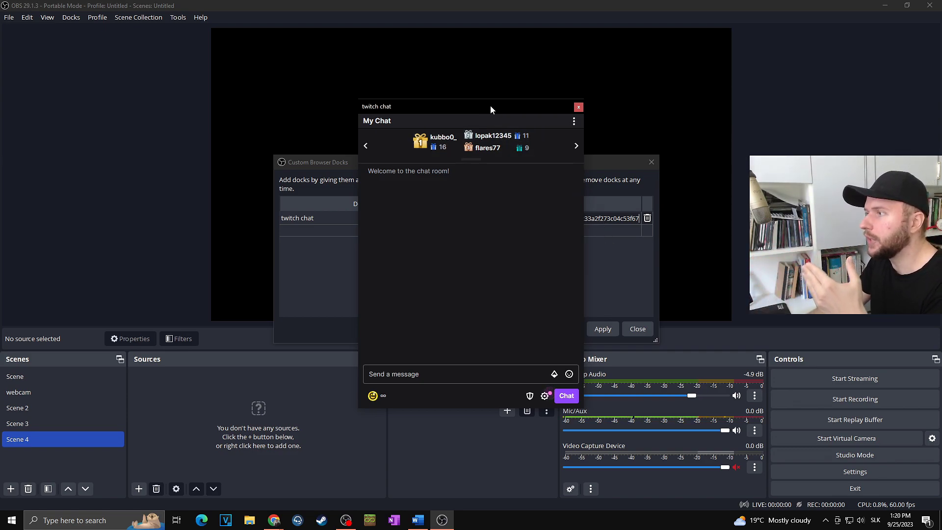
pyautogui.moveTo(490, 105); pyautogui.dragTo(935, 95)
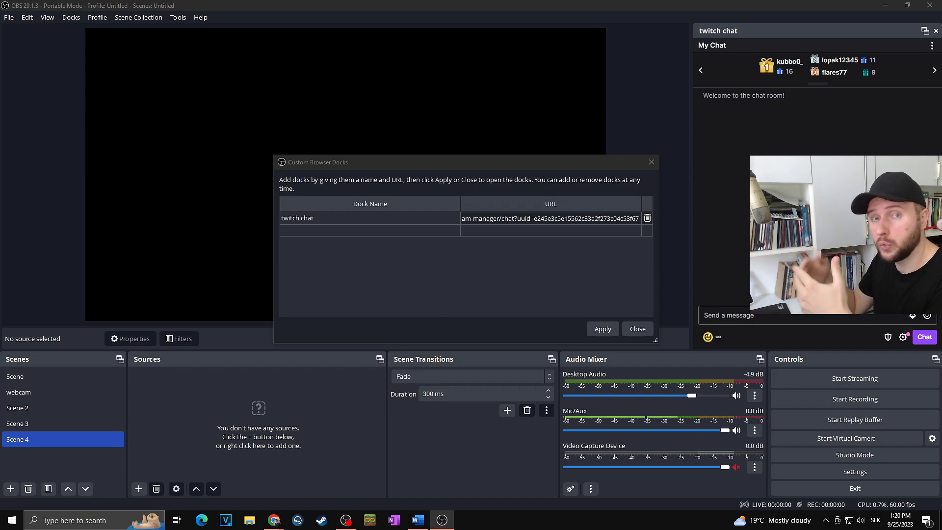
# Leave the URL entry and close the Custom Browser Docks dialog.
pyautogui.hotkey('shift', 'Tab')
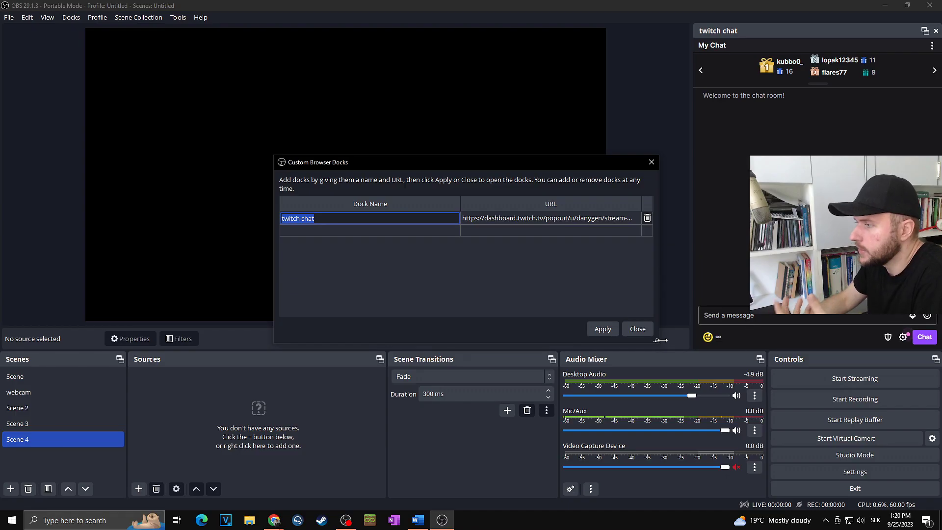
pyautogui.click(304, 464)
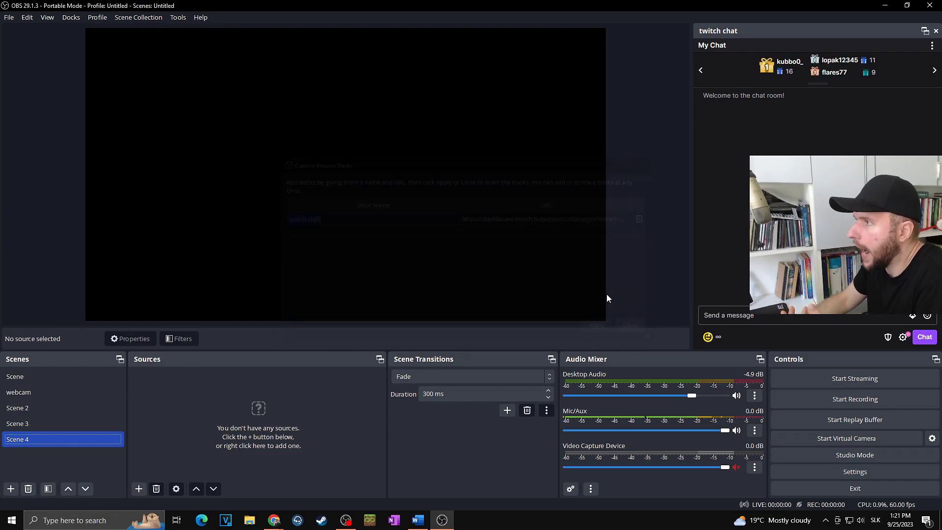
# Toggle the twitch chat dock off and back on from the Docks menu.
pyautogui.click(71, 18)
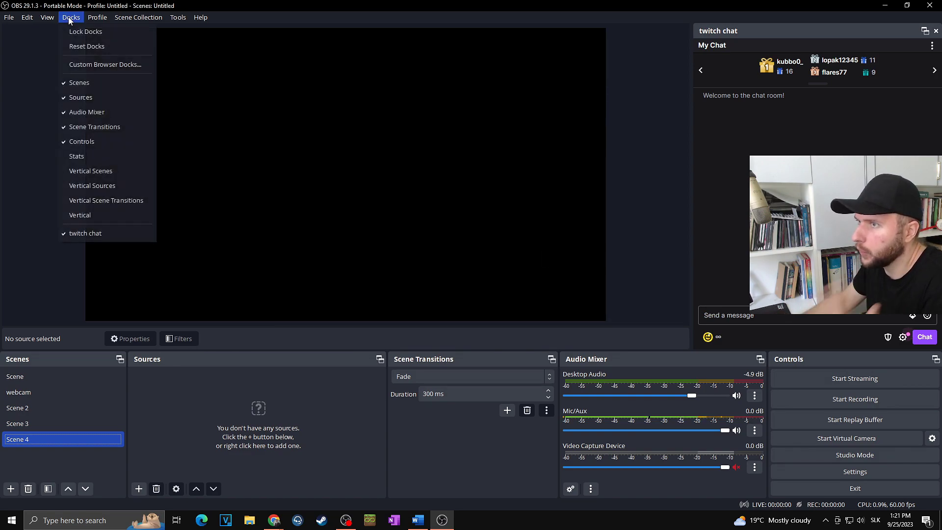
pyautogui.click(77, 234)
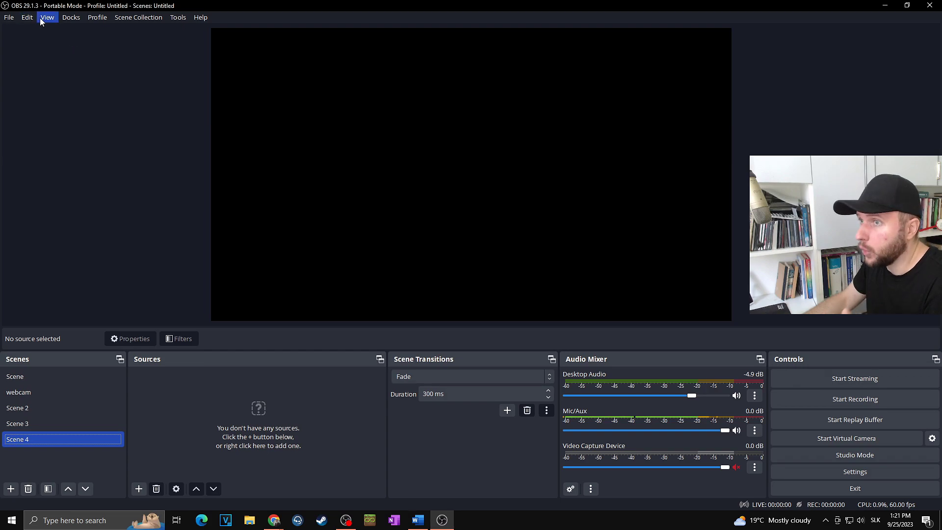
pyautogui.click(66, 19)
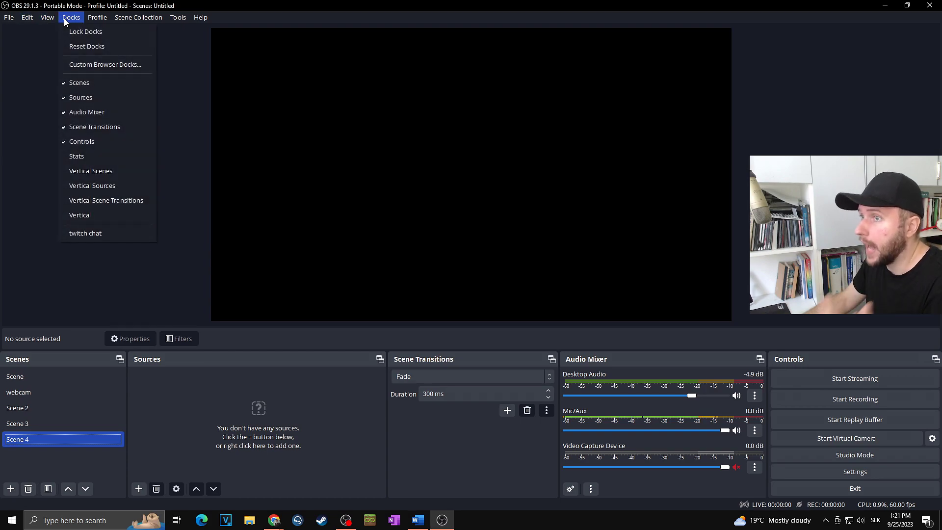
pyautogui.click(81, 234)
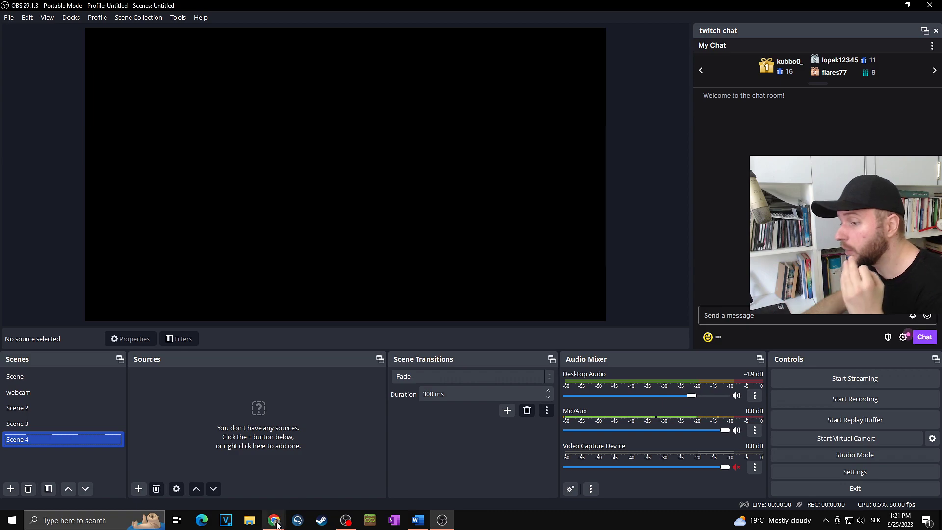
pyautogui.click(278, 520)
pyautogui.click(249, 478)
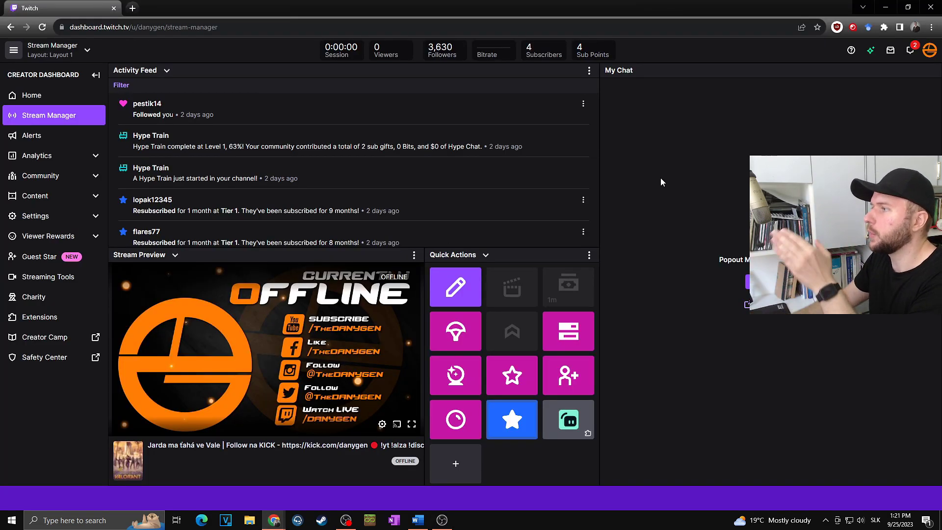
pyautogui.hotkey('alt', 'Tab')
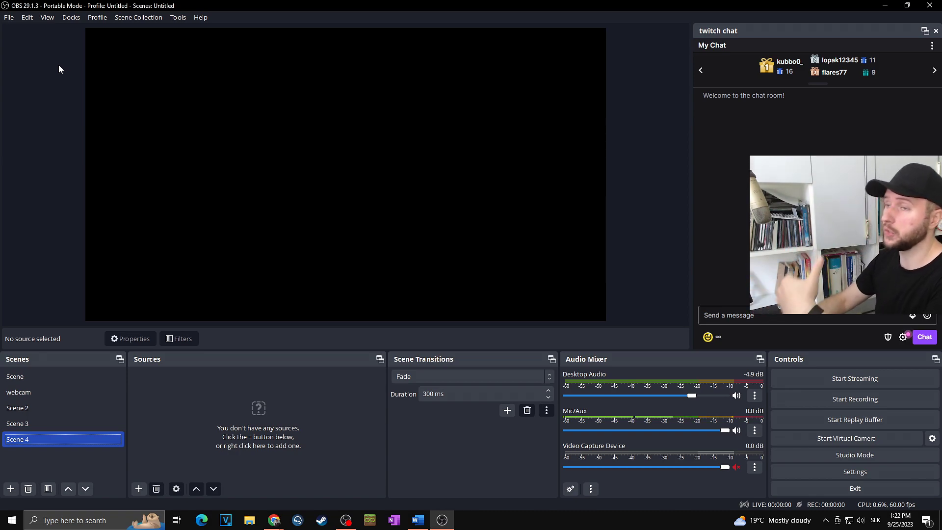
# Add a second custom browser dock named 'activity feed' below twitch chat.
pyautogui.click(68, 19)
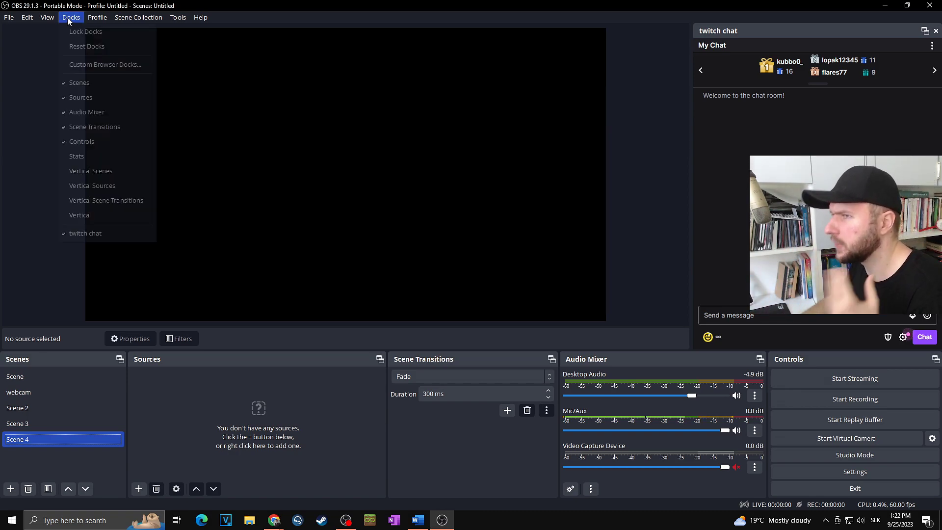
pyautogui.click(100, 65)
pyautogui.doubleClick(308, 217)
pyautogui.click(325, 229)
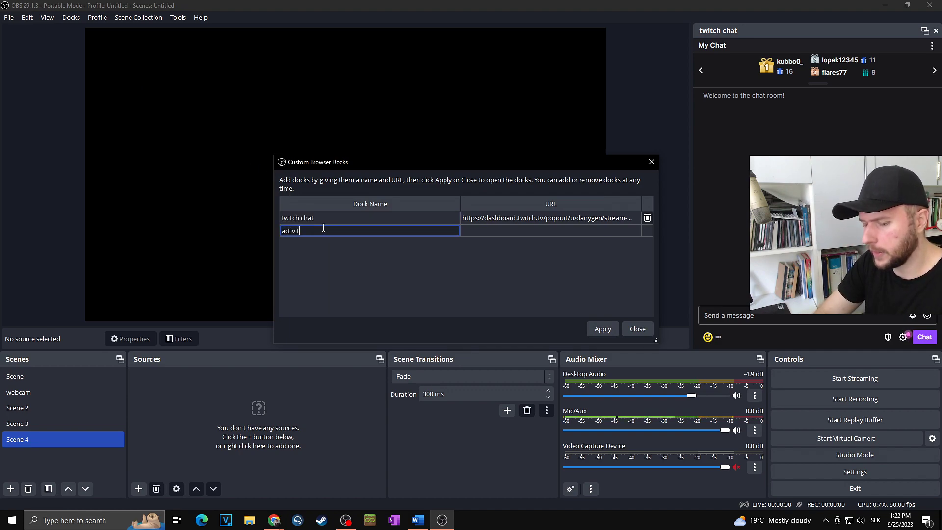
pyautogui.click(482, 234)
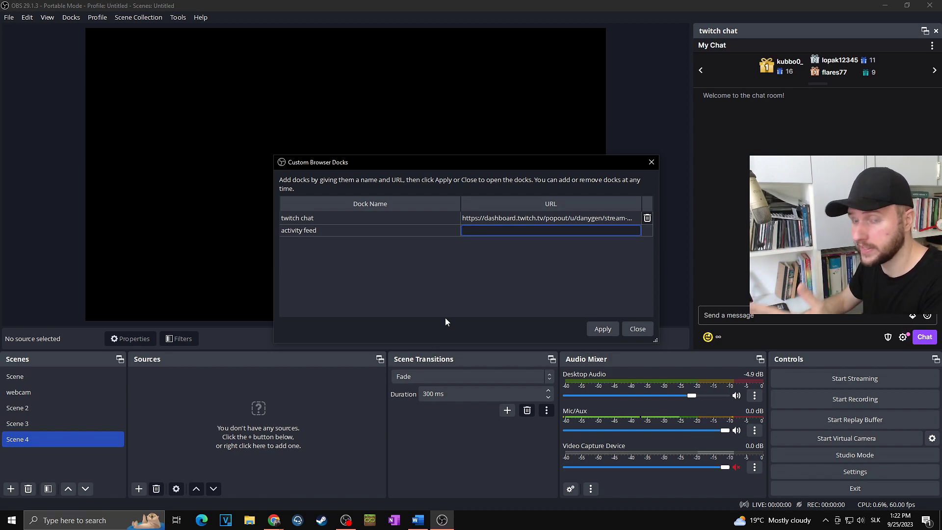
pyautogui.click(274, 520)
# Pop out the Stream Manager's Activity Feed and copy its popout URL.
pyautogui.click(240, 482)
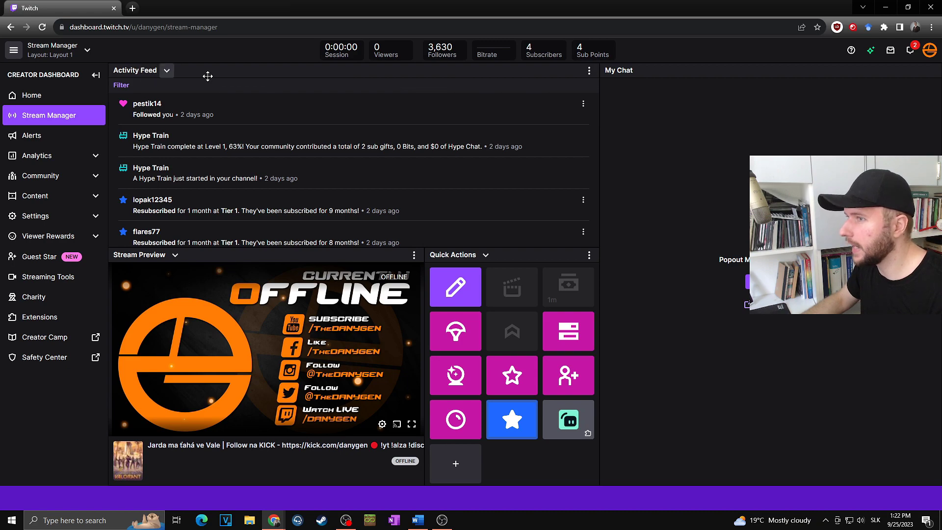
pyautogui.click(588, 70)
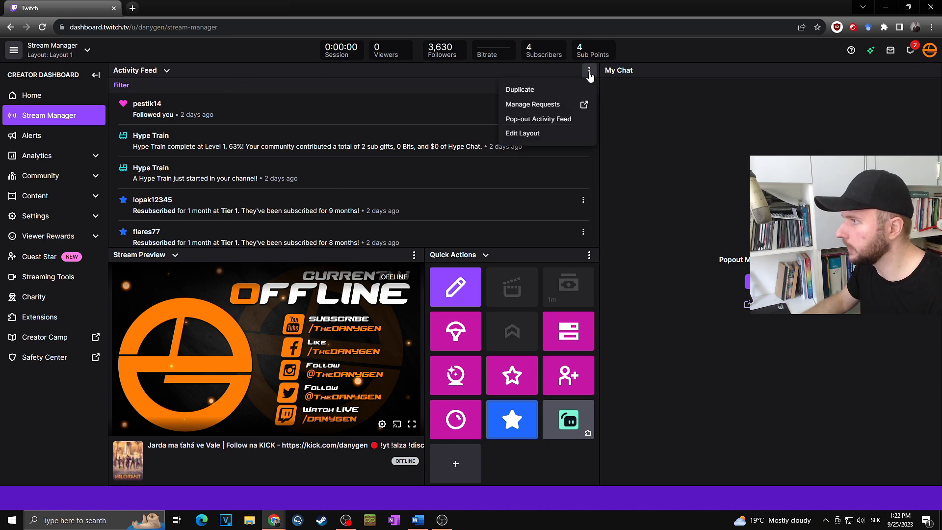
pyautogui.click(543, 118)
pyautogui.click(549, 277)
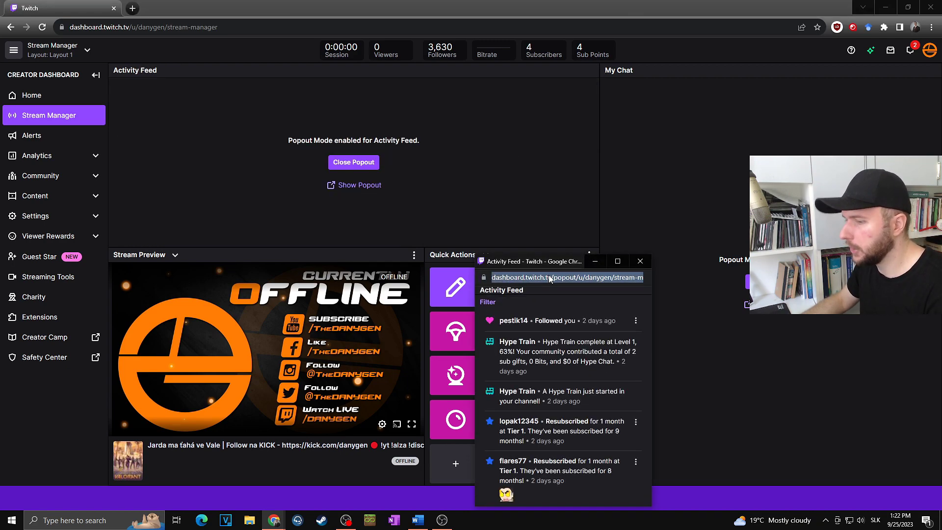
pyautogui.click(442, 520)
# Paste the Activity Feed URL, apply it, dock the panel on the left, and close the dialog.
pyautogui.write('https://dashboard.twitch.tv/popout/u/danygen/stream-manager/activity-feed?uuid=91f439bf6999758c040ee28d85faa504')
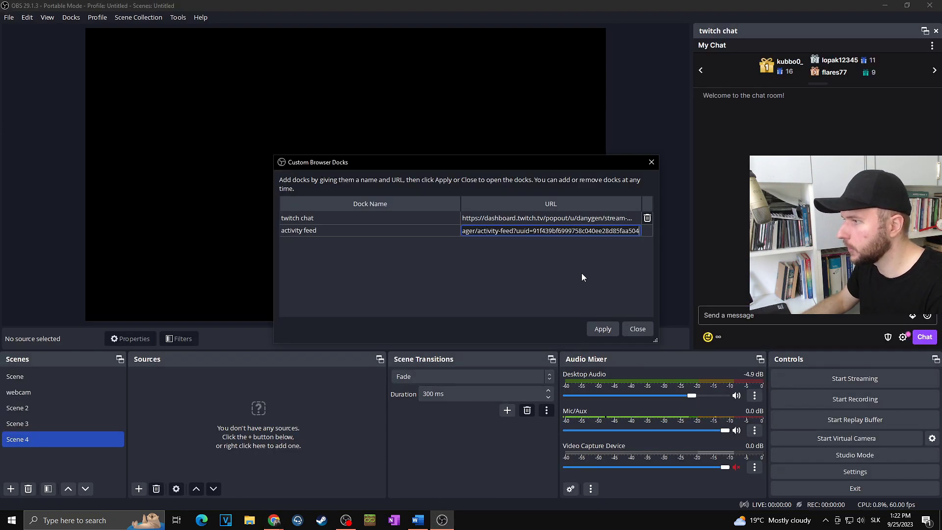
pyautogui.click(602, 329)
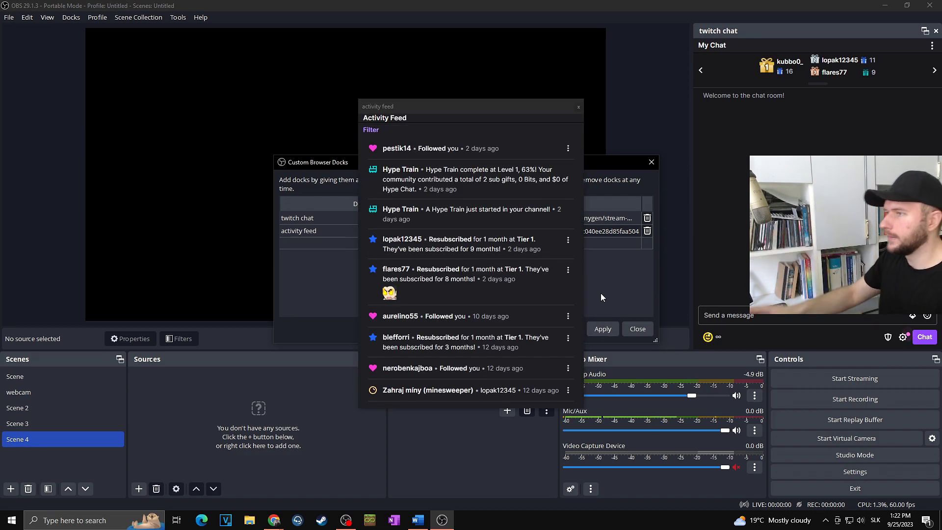
pyautogui.click(460, 106)
pyautogui.moveTo(460, 105); pyautogui.dragTo(36, 70)
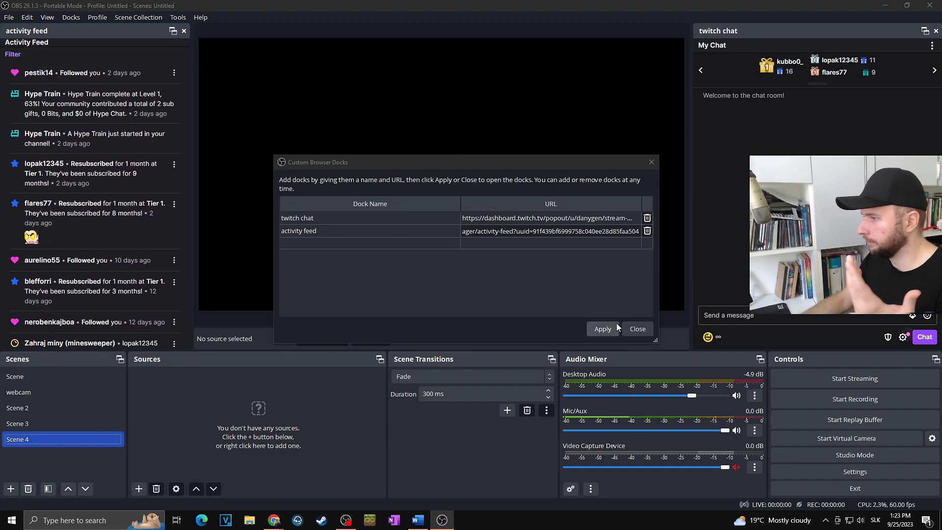
pyautogui.click(635, 329)
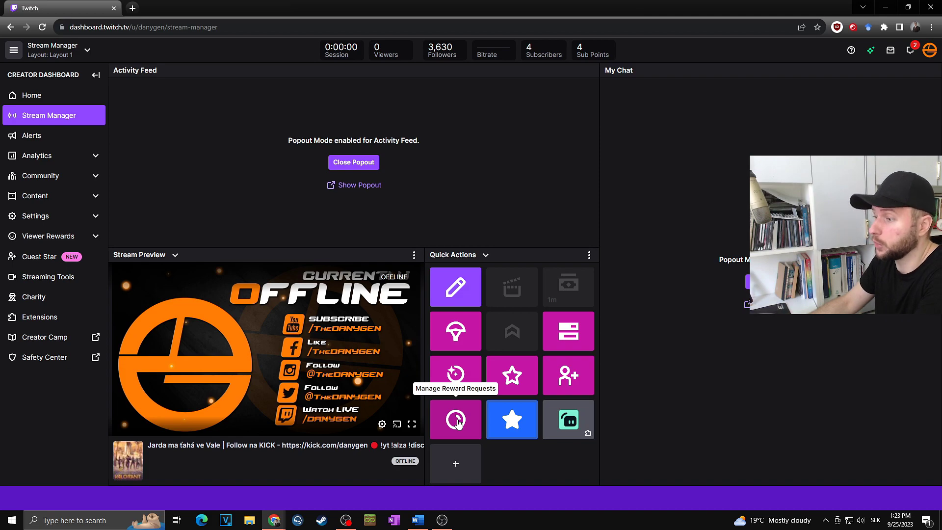
pyautogui.click(456, 420)
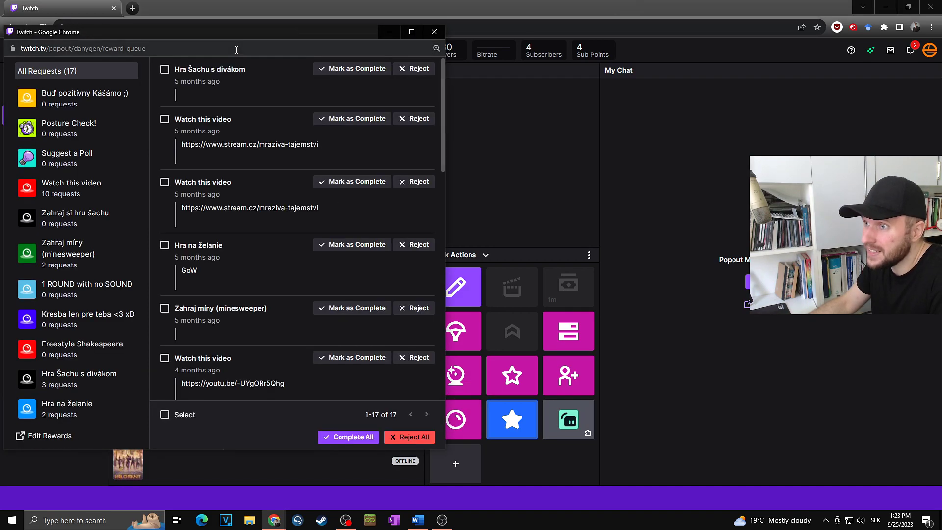
# Select the reward request queue popout's address and return to OBS Studio.
pyautogui.click(237, 50)
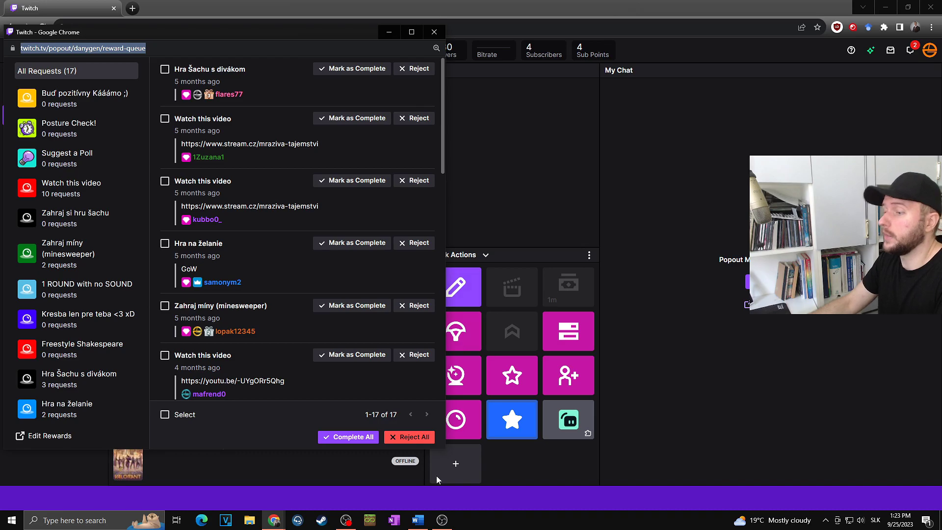
pyautogui.click(442, 520)
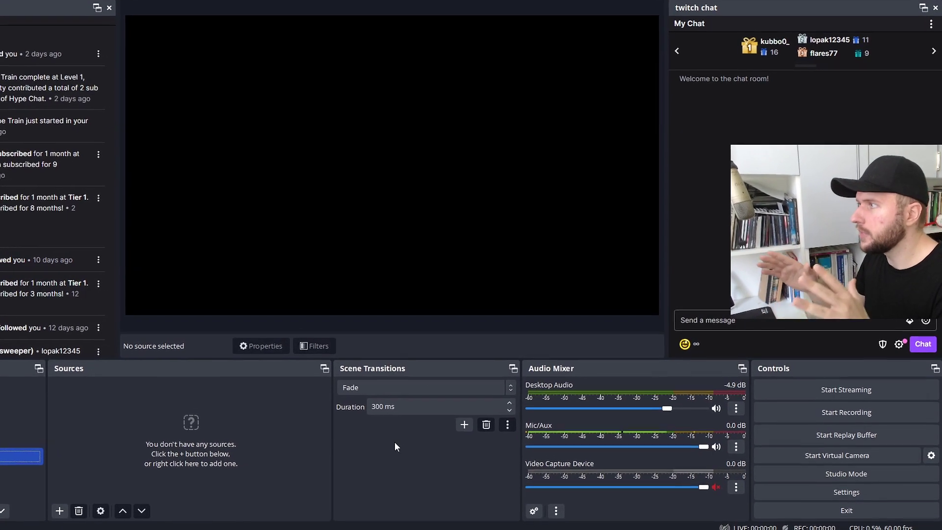